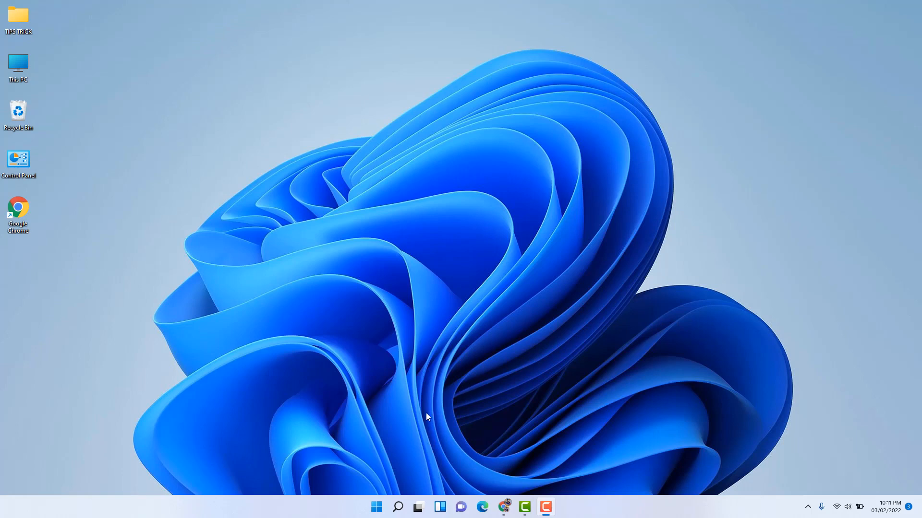
Open the Temporary files list in the Storage section of the Windows system settings
click(376, 509)
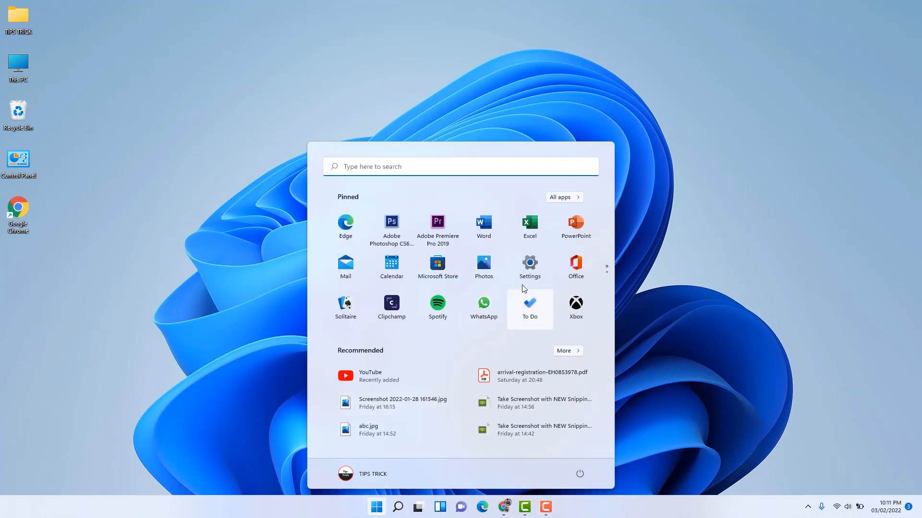
click(530, 270)
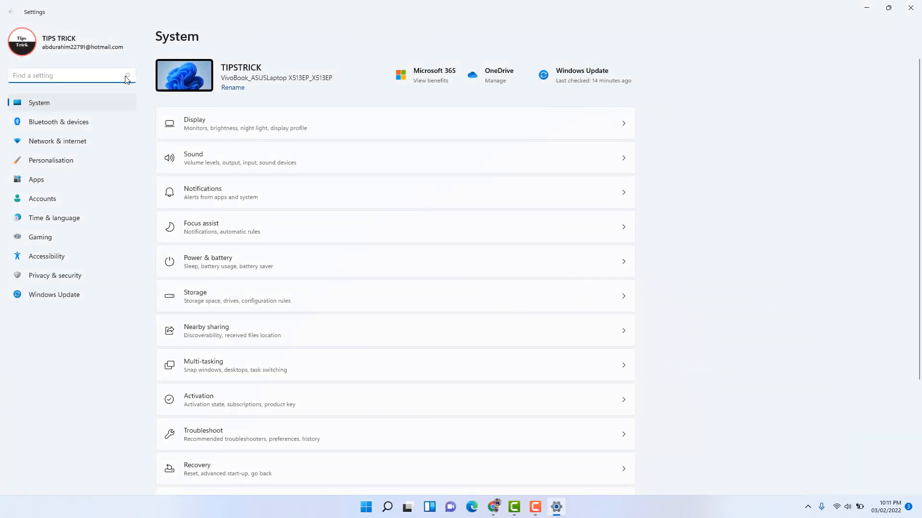
click(65, 102)
click(374, 303)
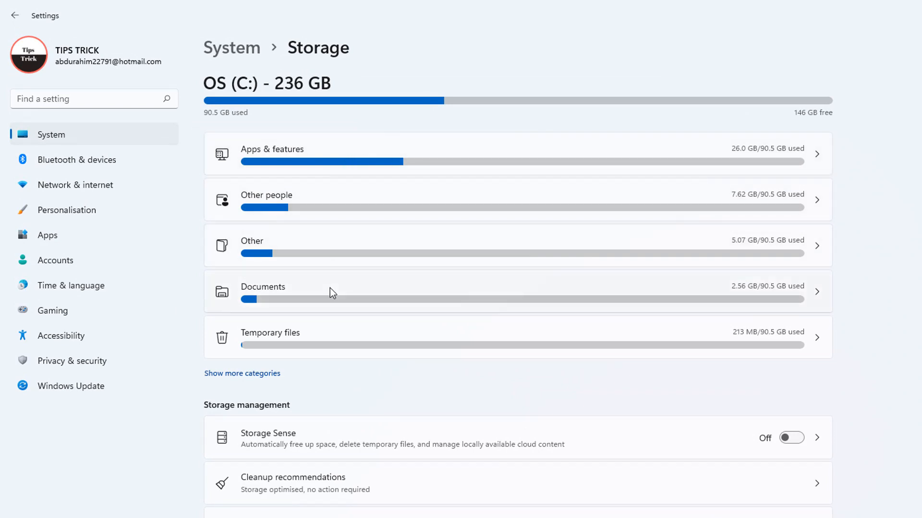
click(306, 329)
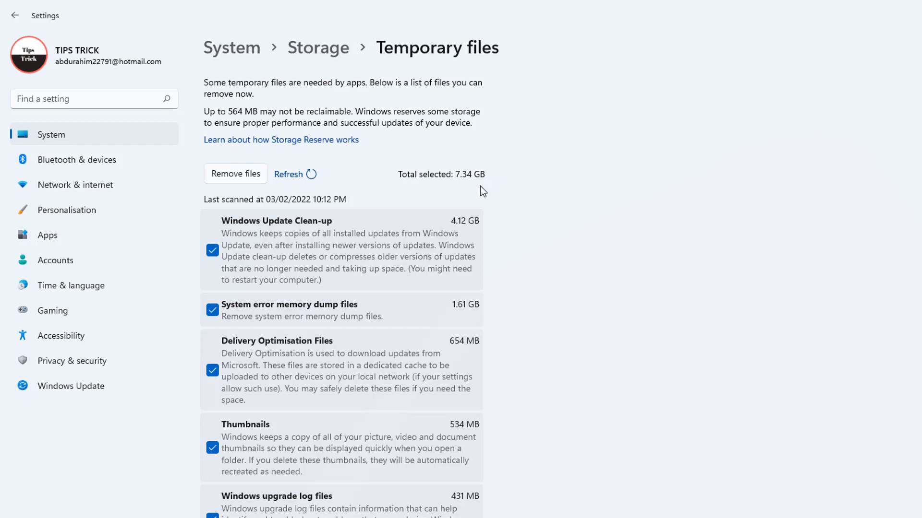
Add Recycle Bin and Downloads to the temporary file categories selected for removal
scroll(490, 350, down, 5)
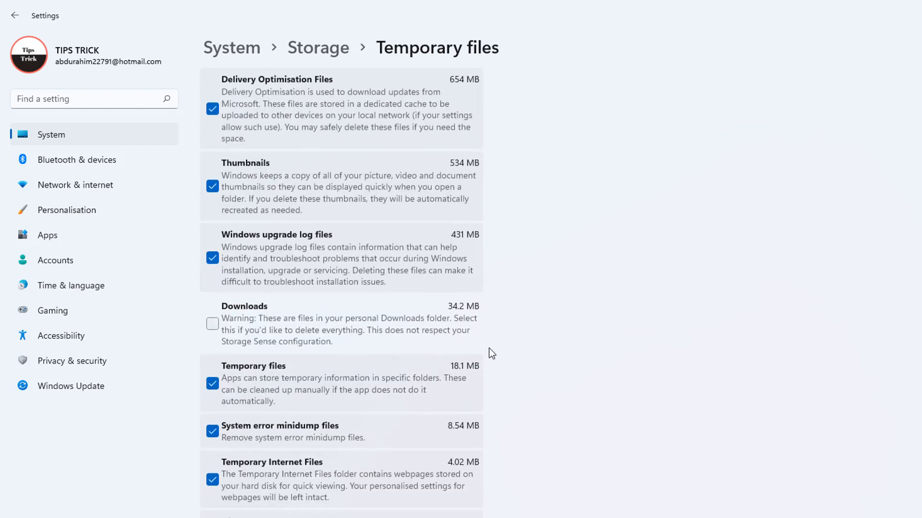
scroll(491, 354, down, 4)
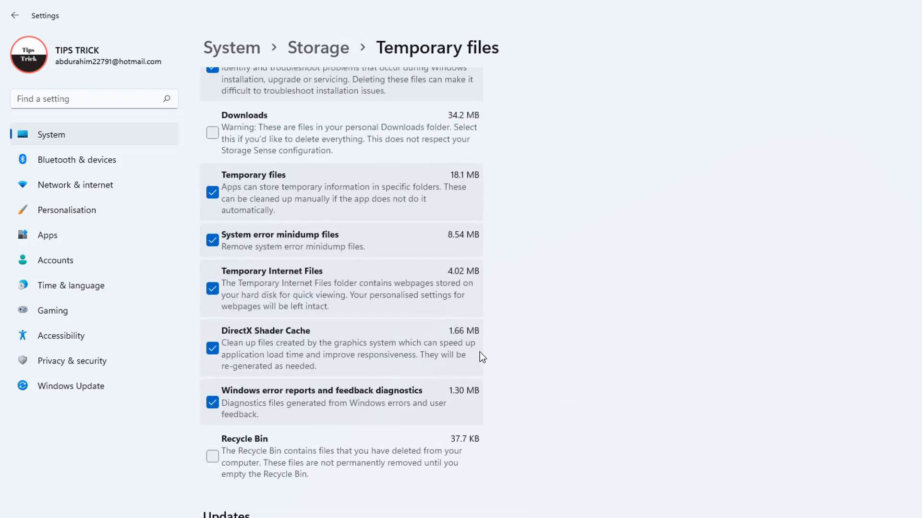
click(213, 457)
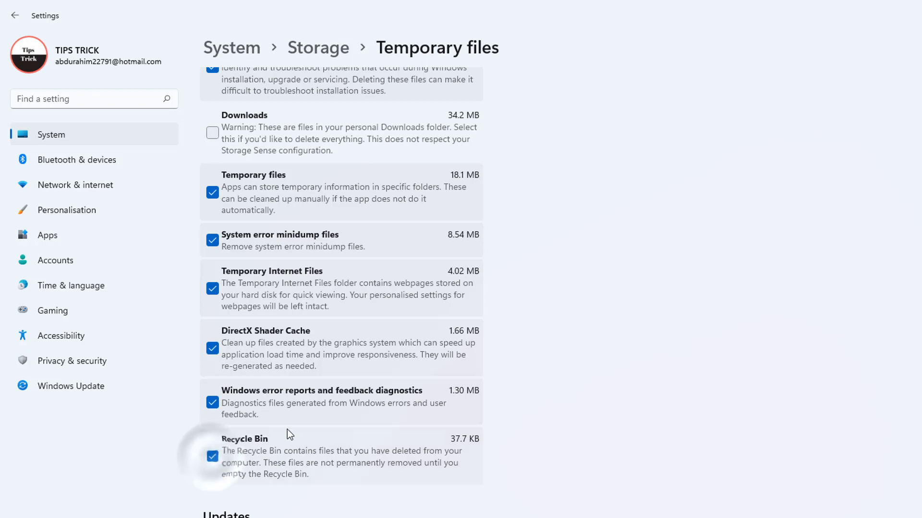
scroll(534, 315, up, 2)
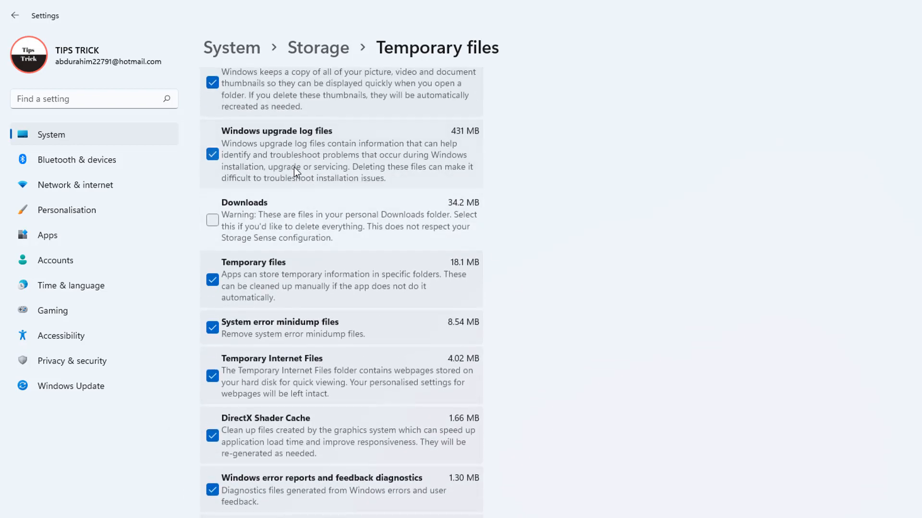
scroll(288, 183, down, 2)
scroll(285, 199, up, 5)
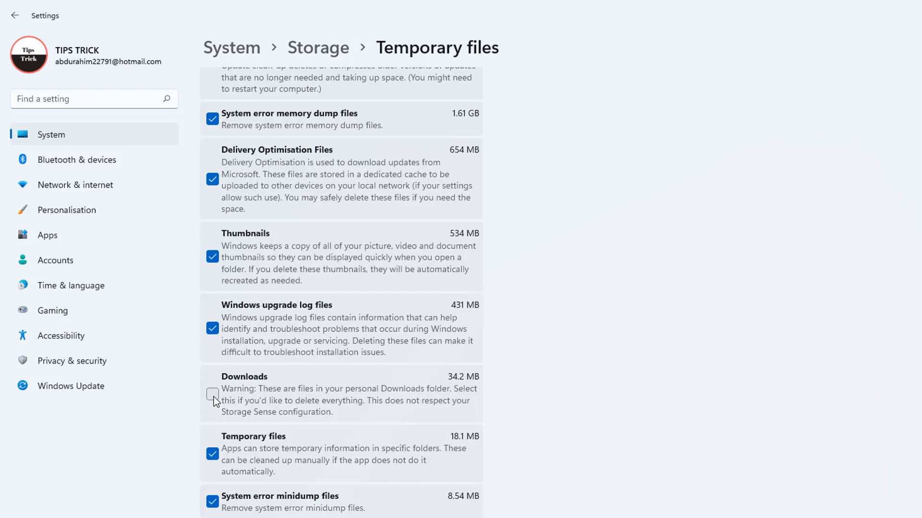
click(213, 395)
scroll(297, 357, up, 4)
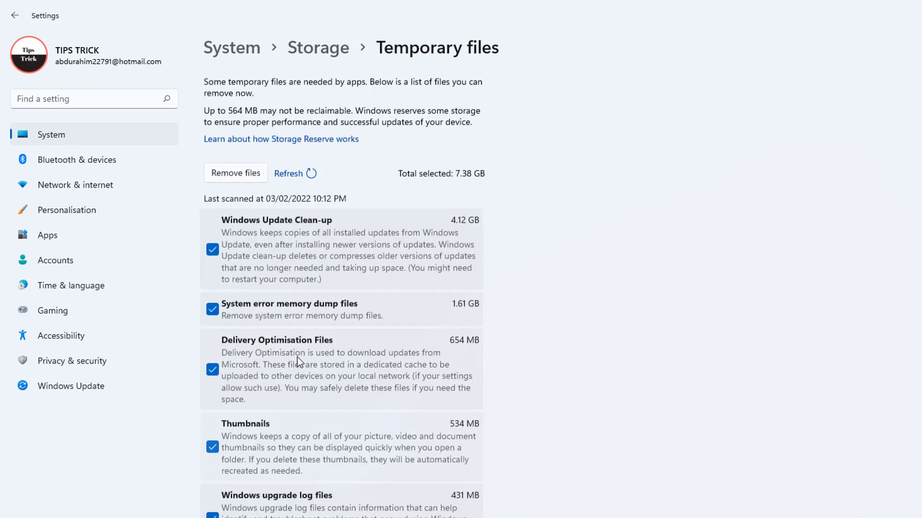
Permanently remove all selected temporary files, confirming the deletion, and close the Settings window
click(232, 175)
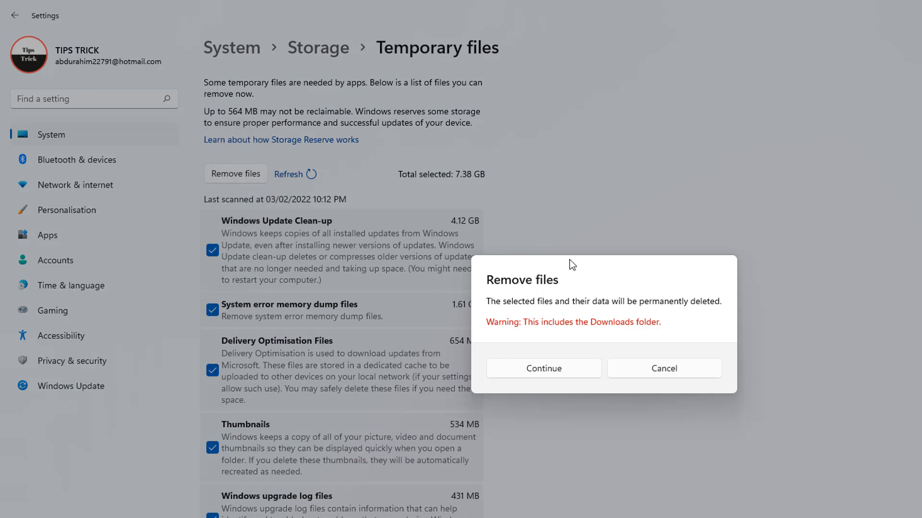
click(539, 372)
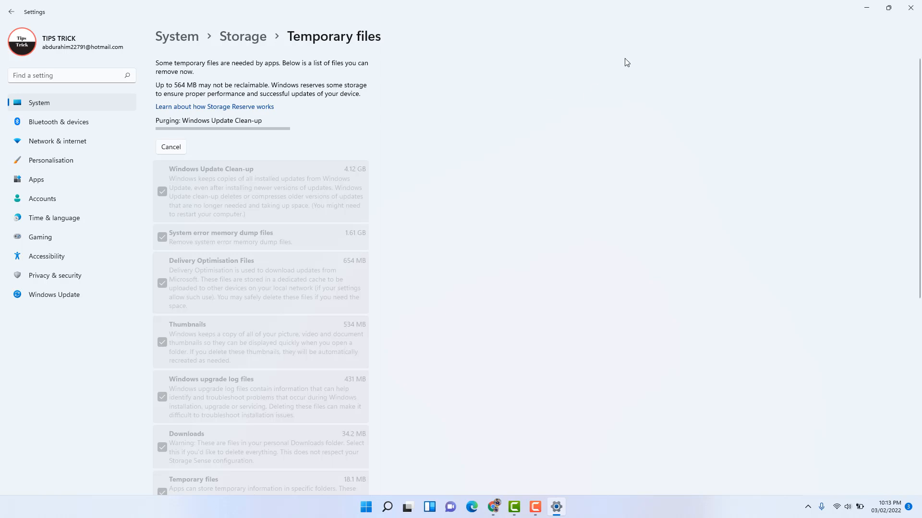
click(914, 8)
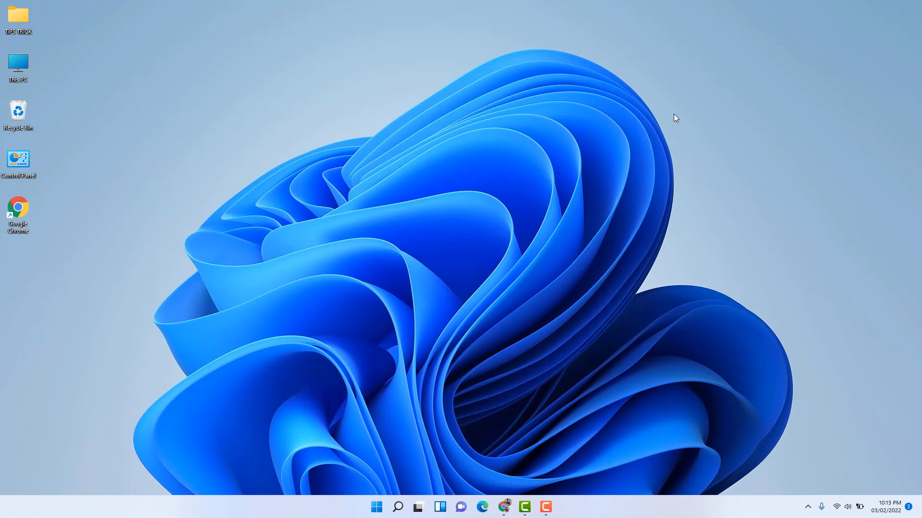
Open the Storage Sense options in the system storage settings and turn on Automatic User content cleanup
click(370, 510)
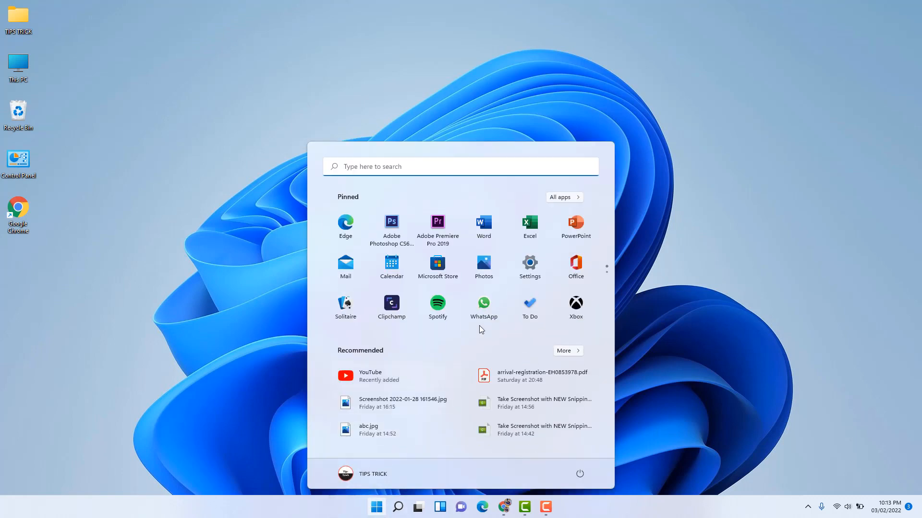
click(523, 273)
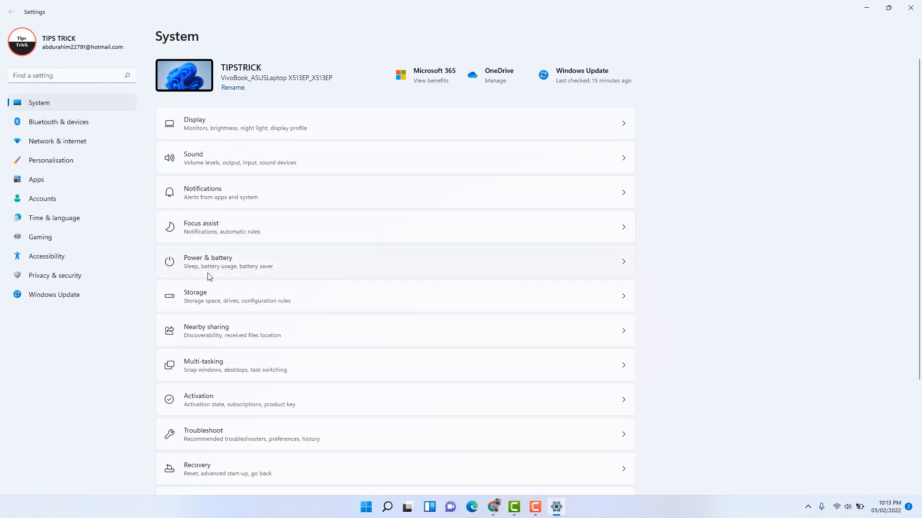
click(222, 301)
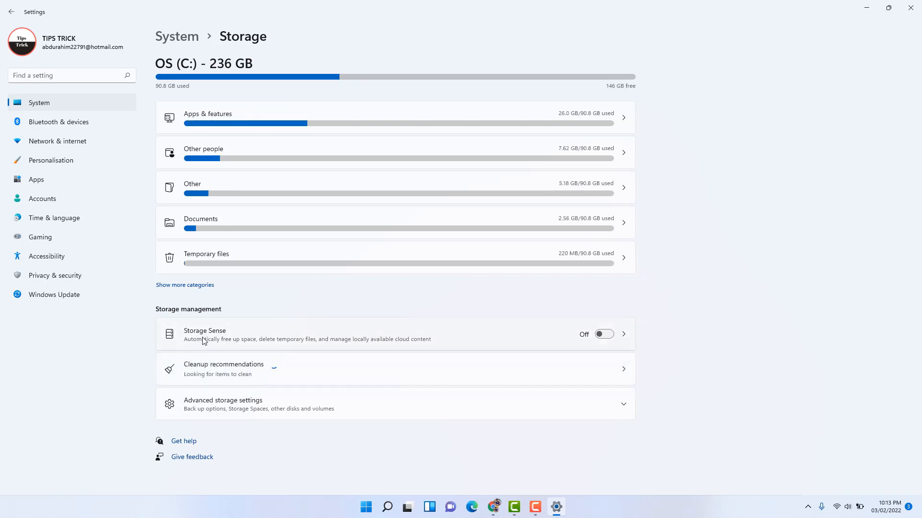
click(220, 335)
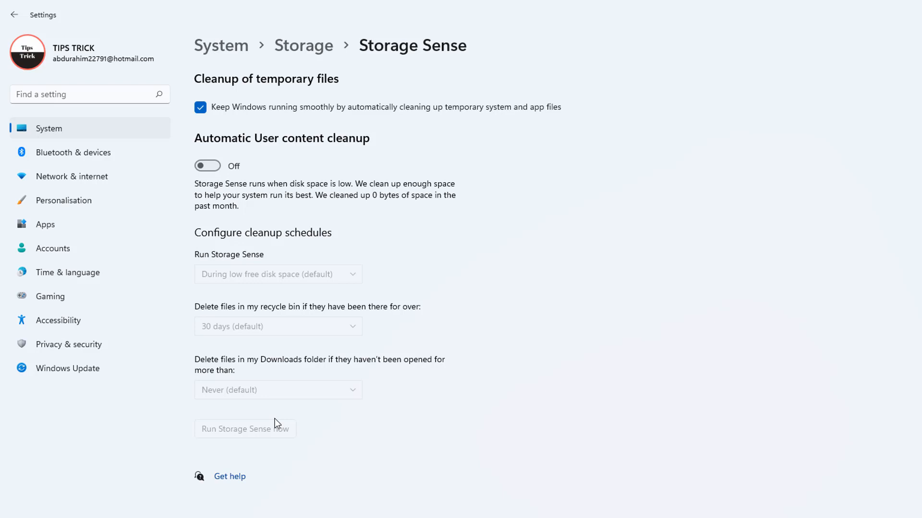
click(216, 167)
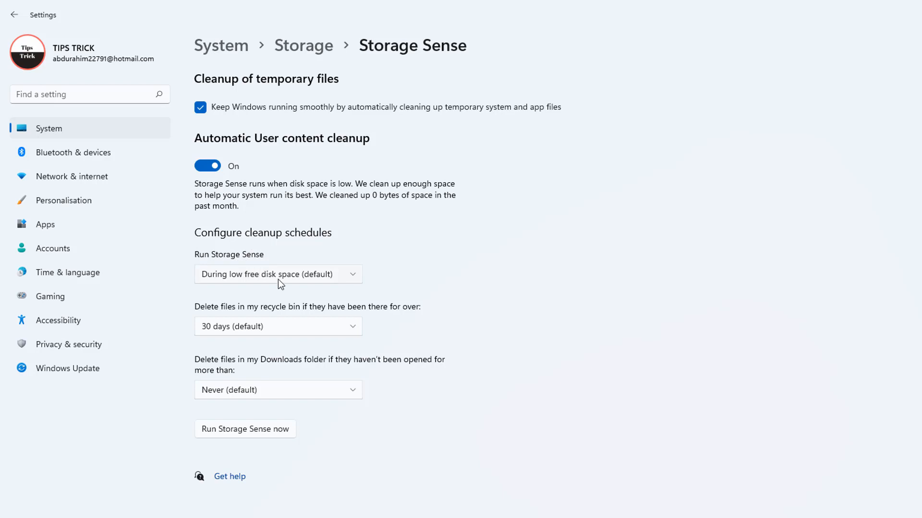
Review the available schedules for running Storage Sense and for deleting recycle bin files, keeping the default choices
click(313, 280)
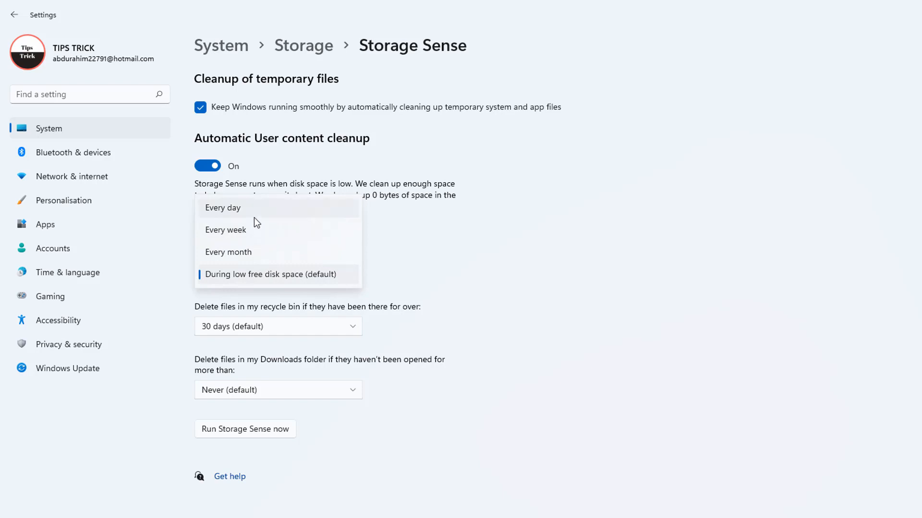
click(434, 267)
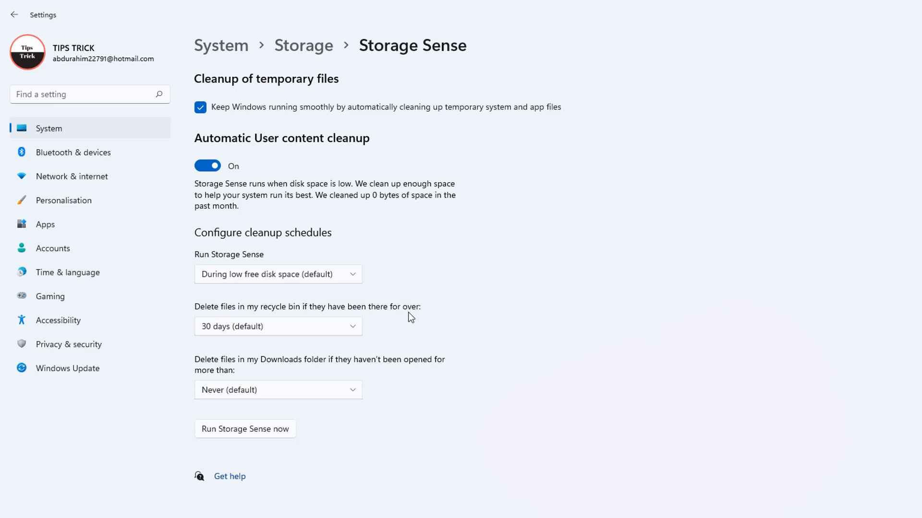
click(338, 329)
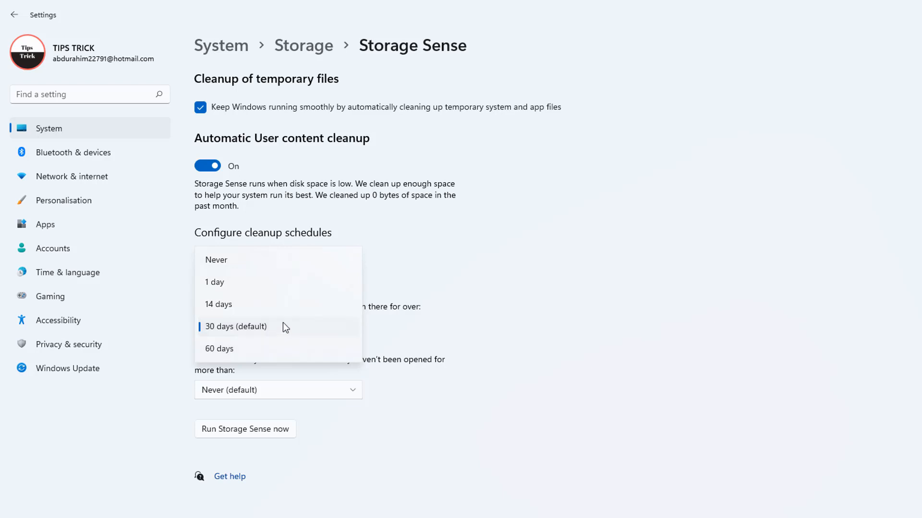
click(473, 336)
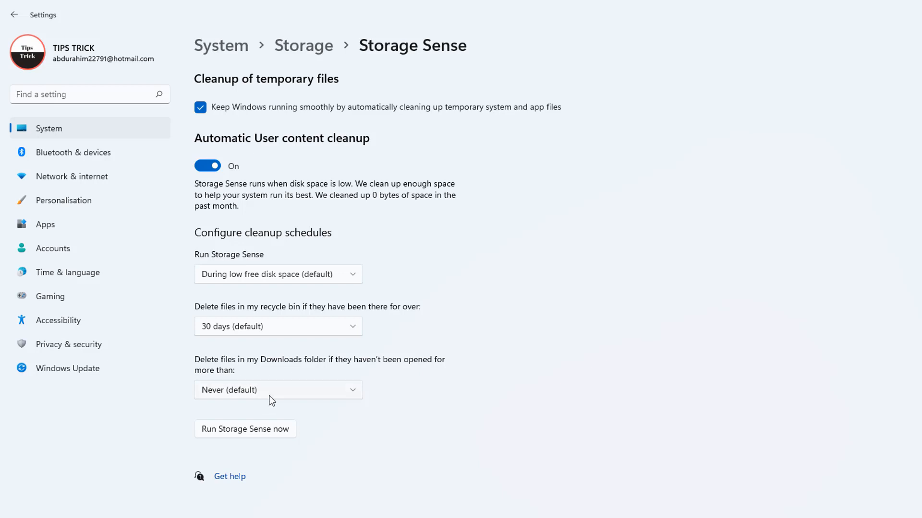
Set Storage Sense to delete Downloads folder files that haven't been opened for more than 60 days
click(310, 390)
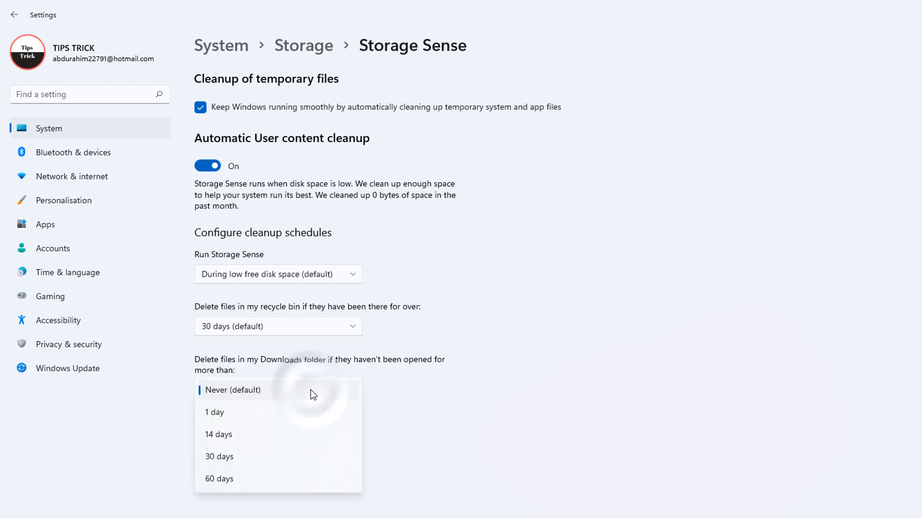
click(422, 395)
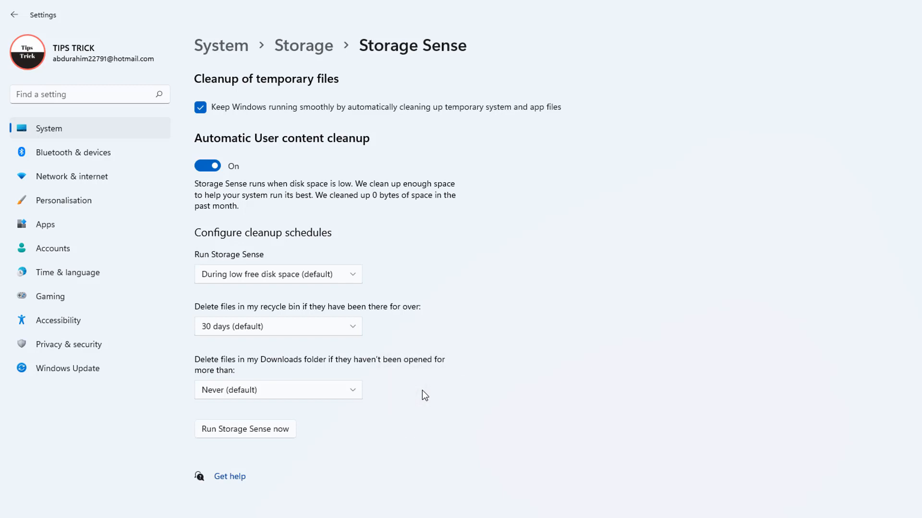
click(350, 390)
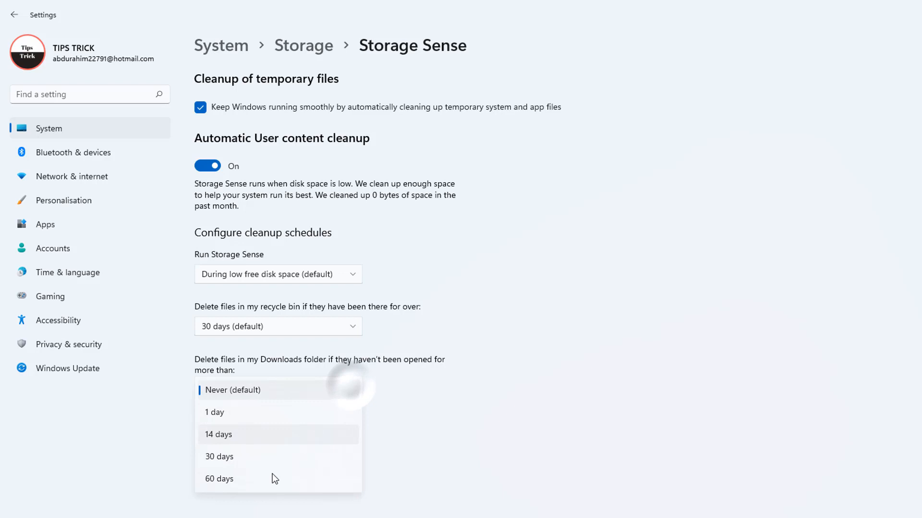
click(240, 484)
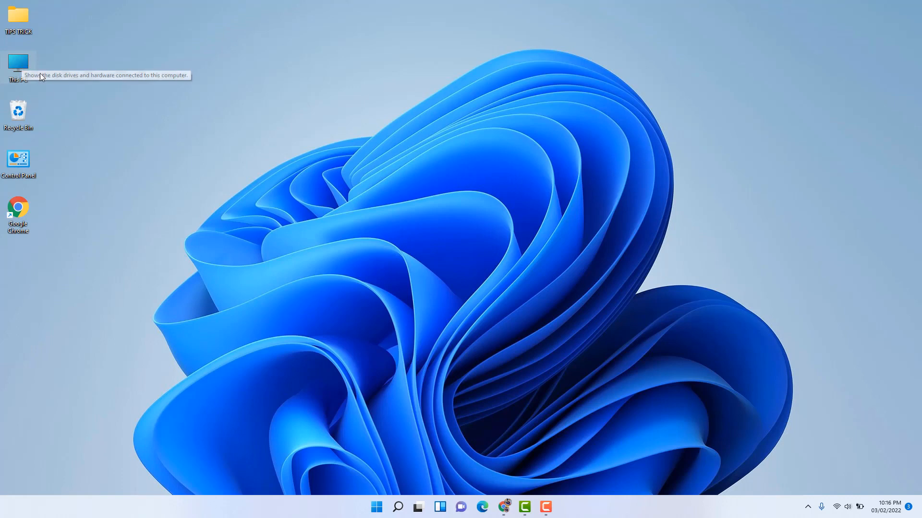
Search Windows for "file e", open File Explorer and go to This PC
click(400, 513)
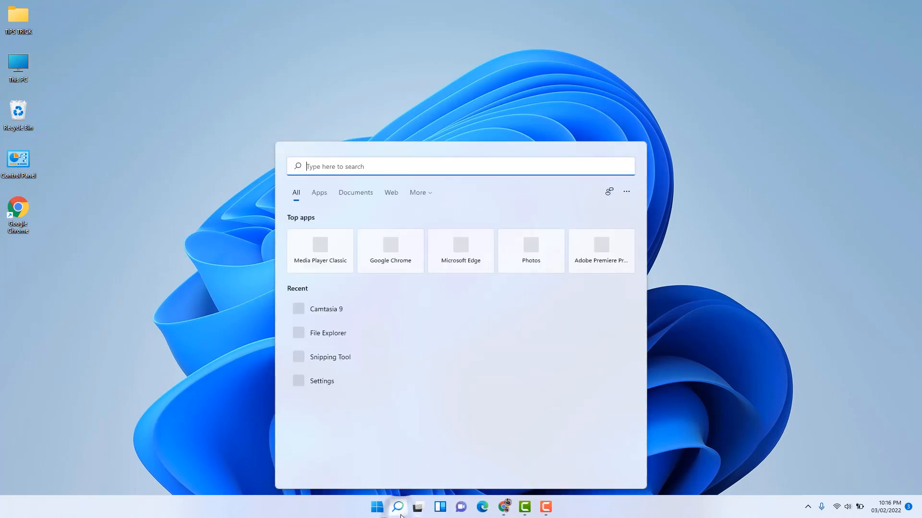
text(file e)
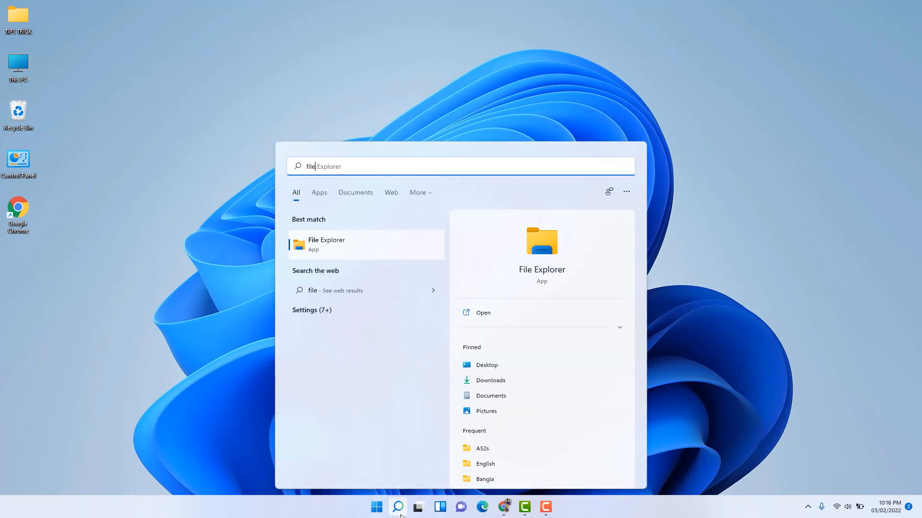
click(335, 246)
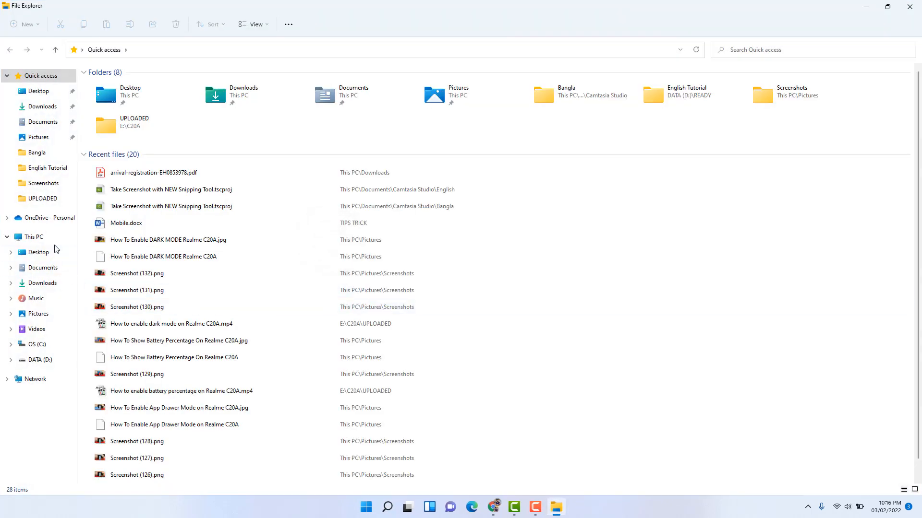
click(40, 236)
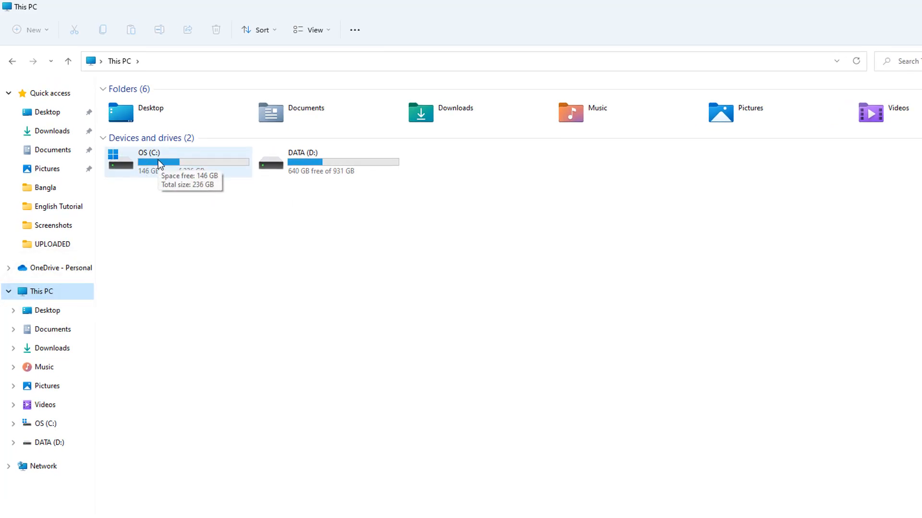
Open Disk Clean-up from the properties of the OS (C:) drive and extend it to system files
right_click(157, 160)
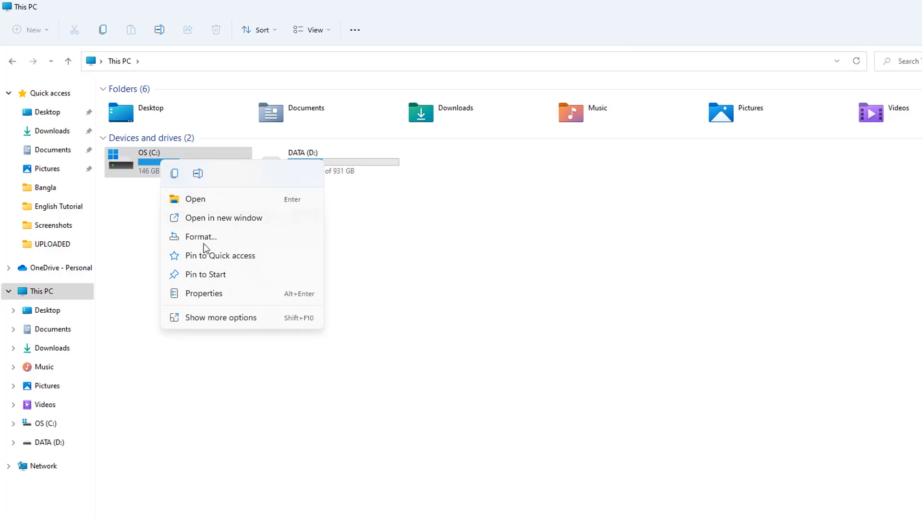
click(204, 293)
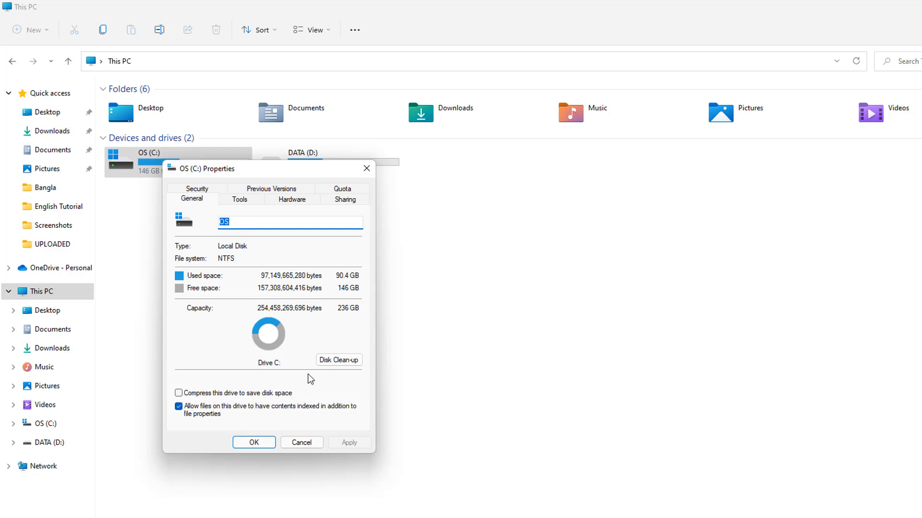
click(325, 362)
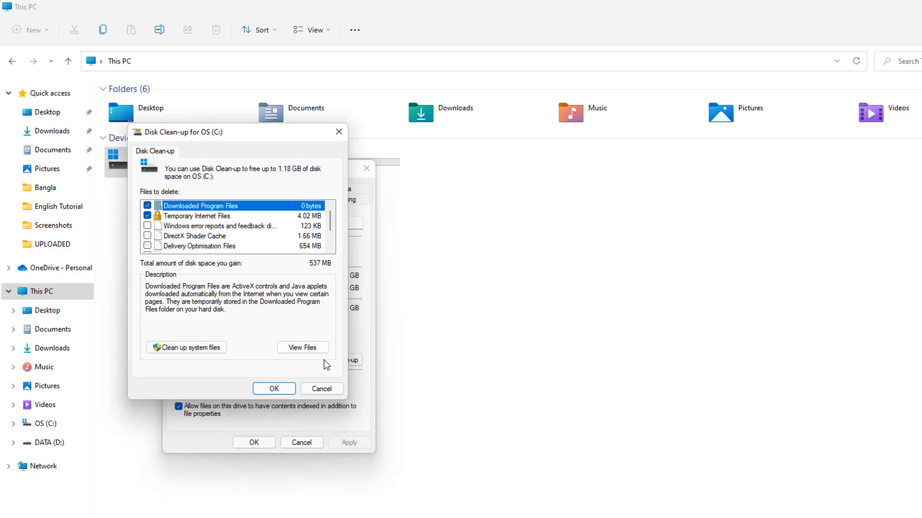
click(199, 347)
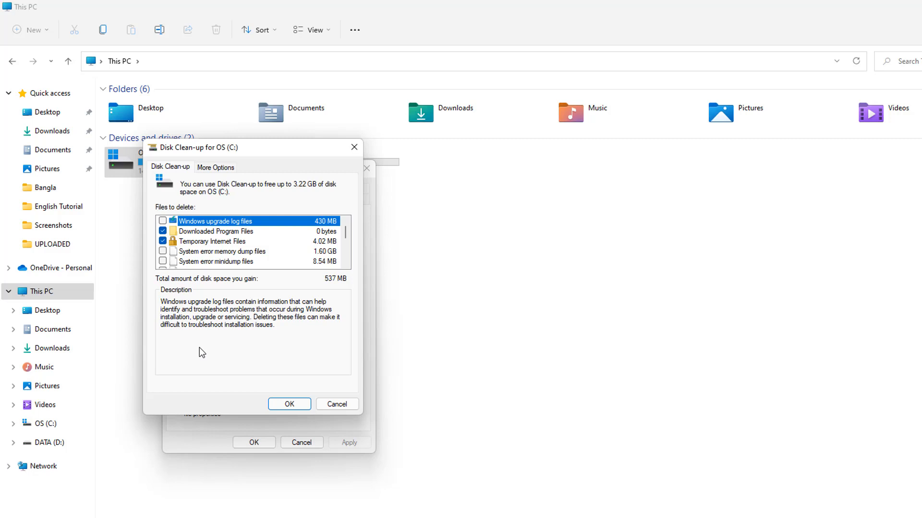
Mark Windows upgrade log files, System error memory dump files and System error minidump files for deletion
click(163, 220)
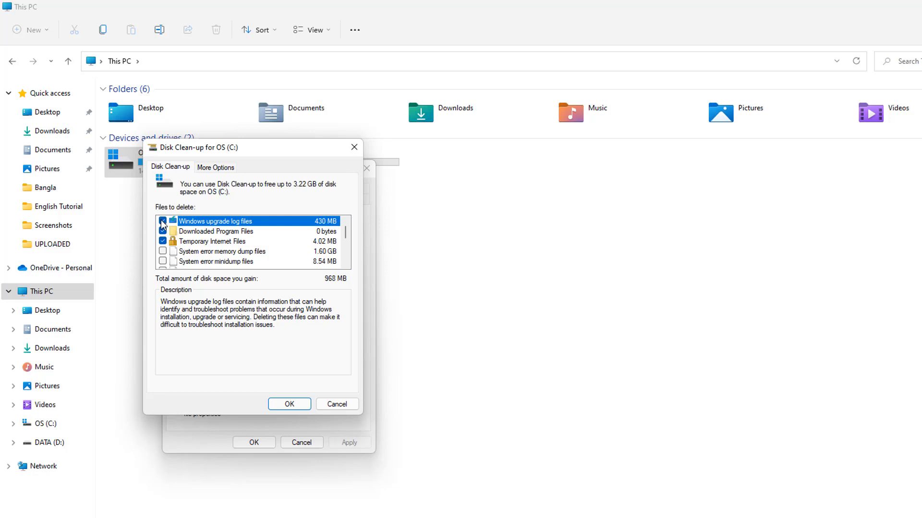
click(163, 252)
click(163, 252)
click(168, 253)
click(164, 261)
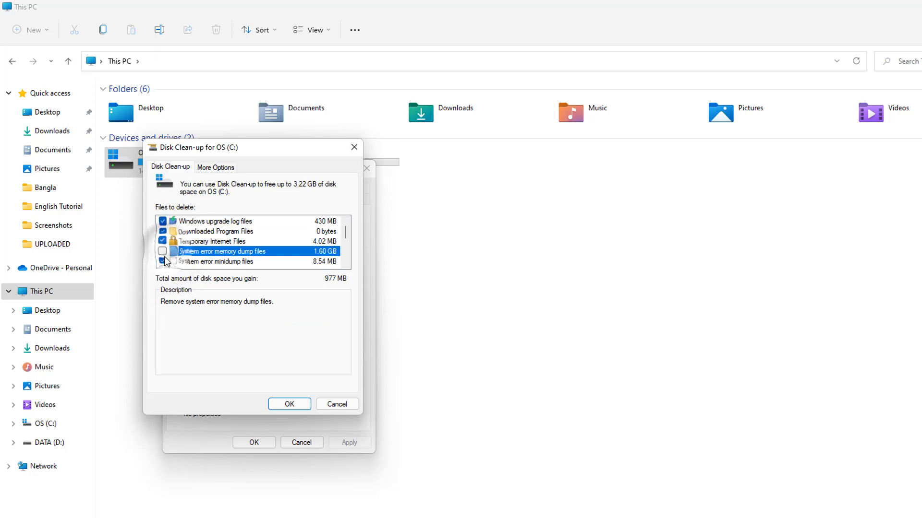
click(162, 251)
Mark Delivery Optimisation Files, DirectX Shader Cache and Windows error reports and feedback diagnostics for deletion
scroll(345, 236, down, 2)
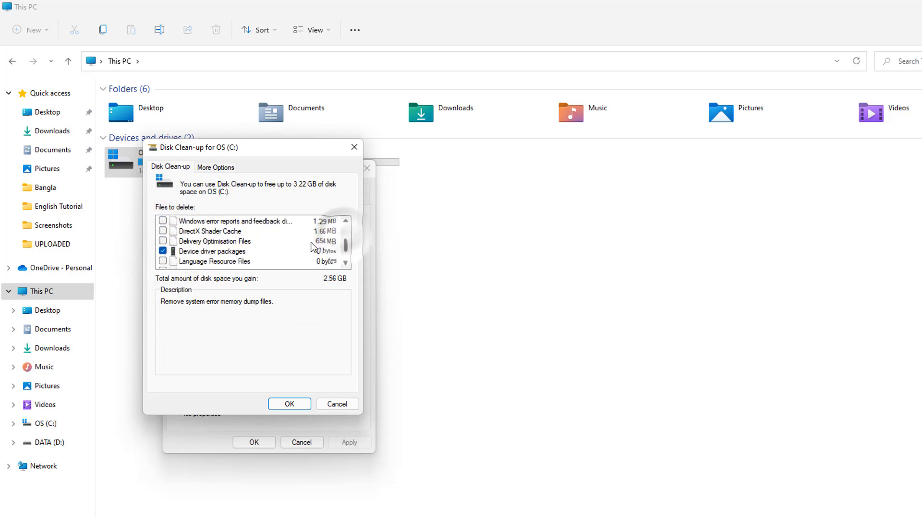
click(163, 241)
click(163, 231)
click(162, 220)
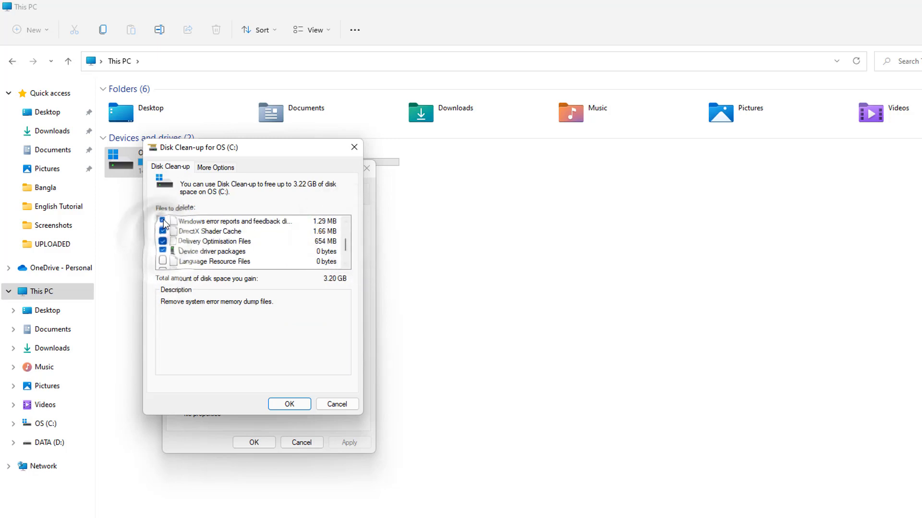
Mark Language Resource Files, Recycle Bin and Temporary files for deletion as well
click(346, 221)
click(345, 221)
click(346, 221)
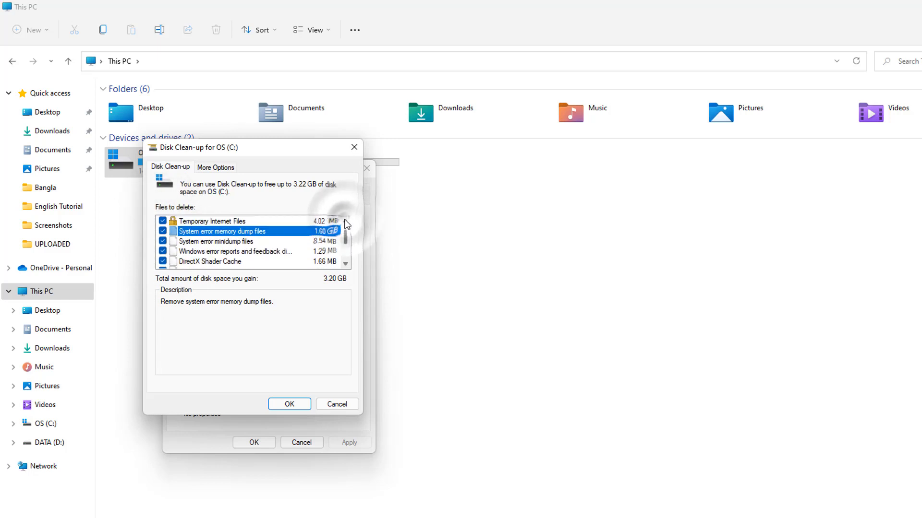
click(345, 221)
scroll(211, 255, down, 3)
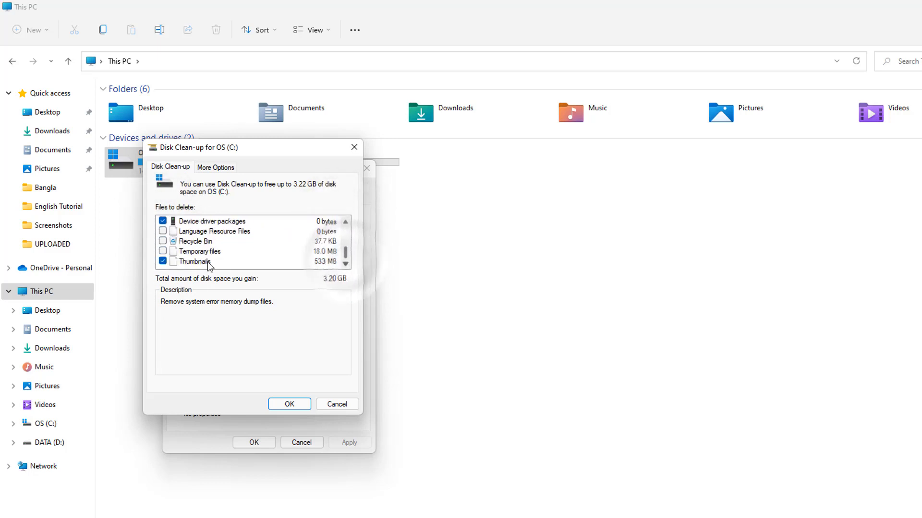
click(163, 231)
click(163, 241)
click(163, 251)
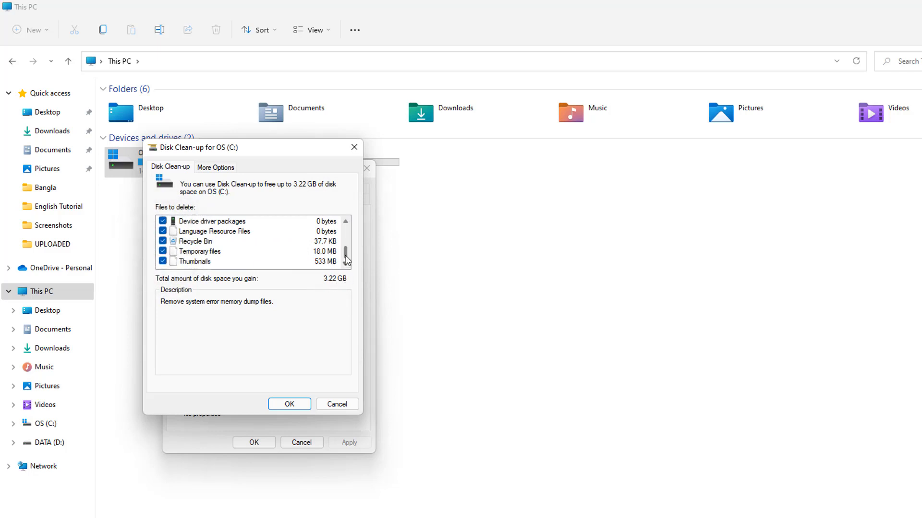
Run the clean-up of the OS (C:) drive and confirm permanently deleting the selected files
mouse_move(344, 256)
mouse_down()
mouse_move(346, 228)
mouse_move(344, 263)
mouse_up()
click(289, 403)
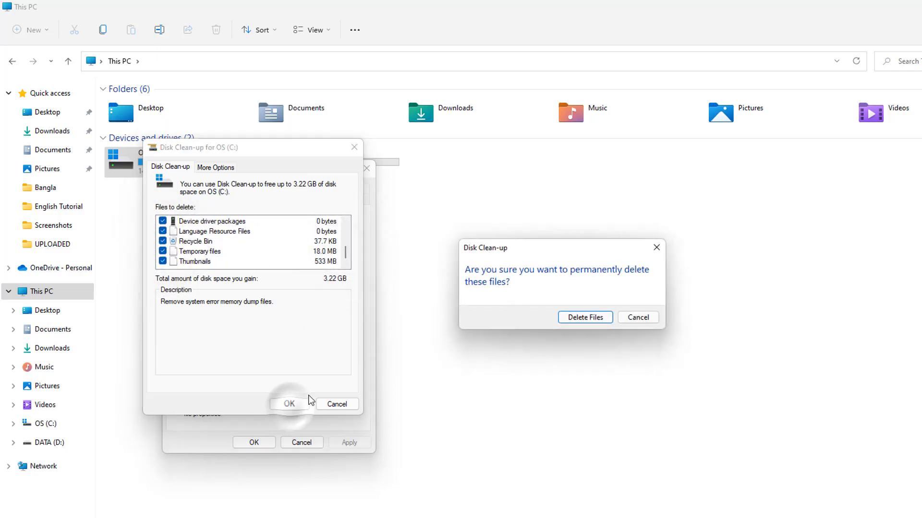
click(579, 319)
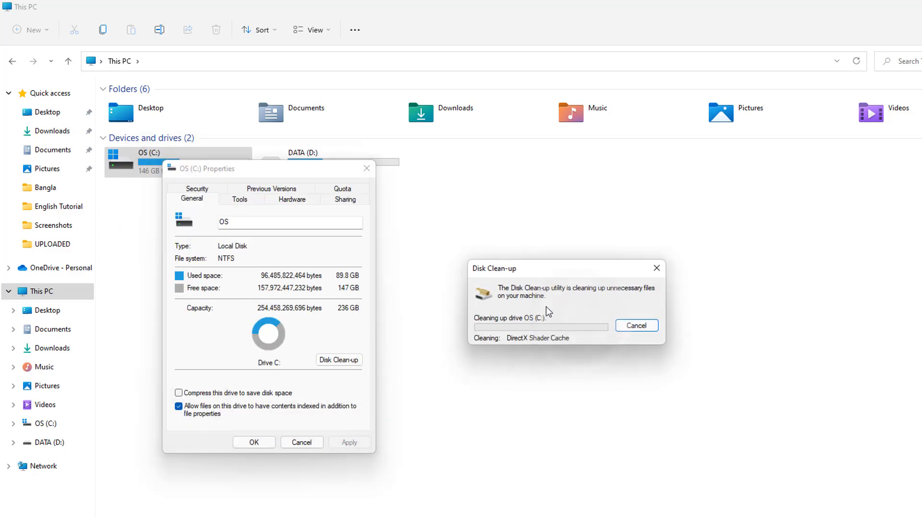